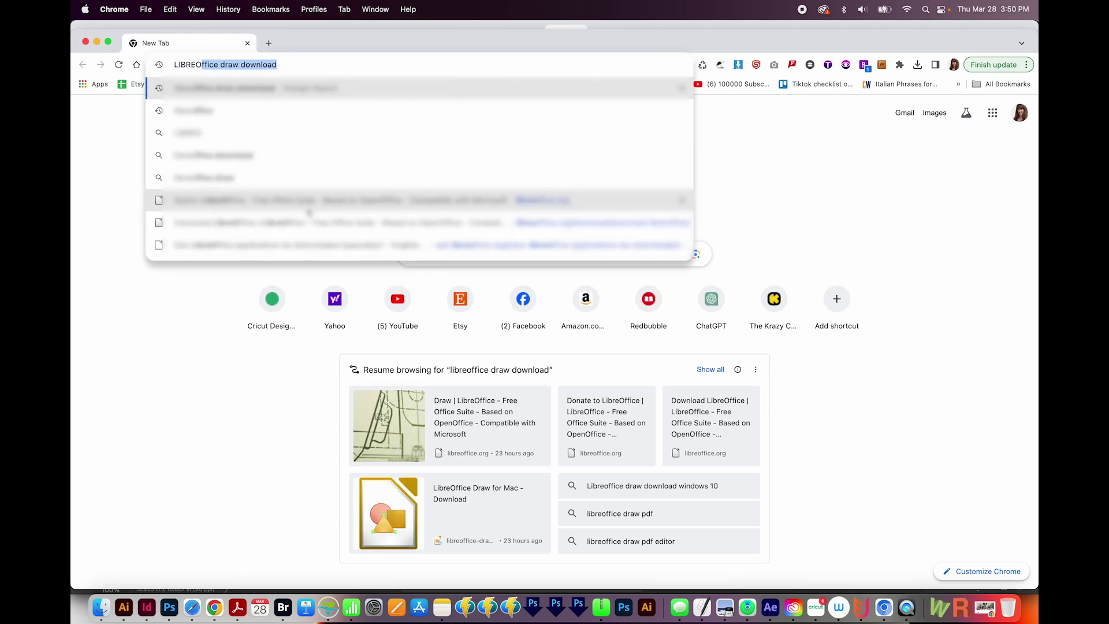
Download the LibreOffice 24.2.2 macOS installer (.dmg) from the official libreoffice.org page.
{"action": "left_click", "coordinate": [214, 155]}
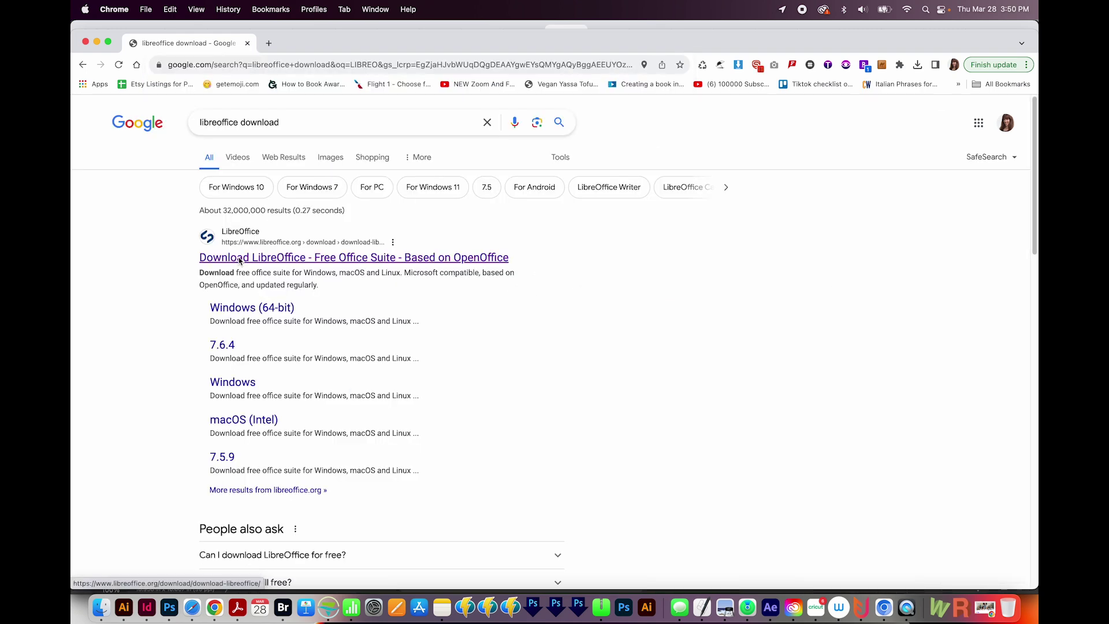
{"action": "left_click", "coordinate": [239, 258]}
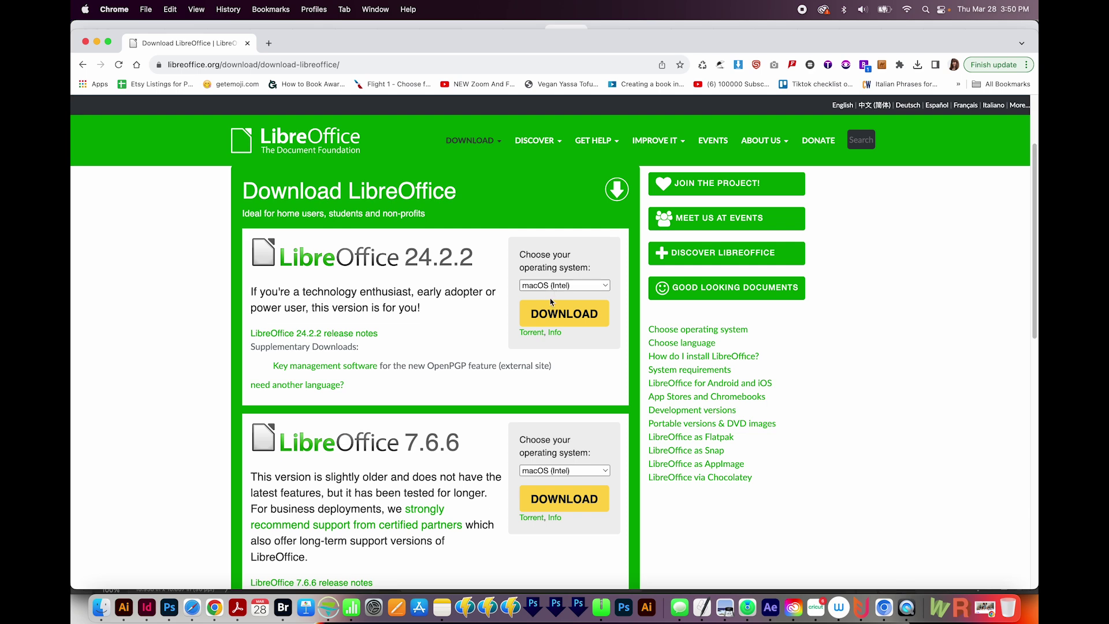
{"action": "left_click", "coordinate": [559, 315]}
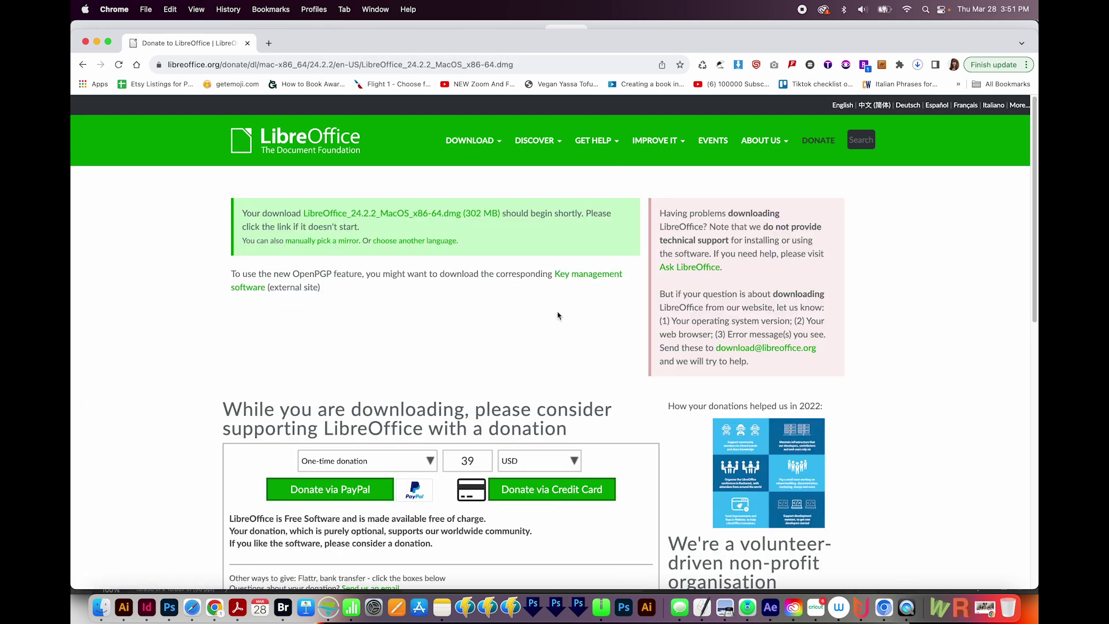
{"action": "key", "text": "super+Tab"}
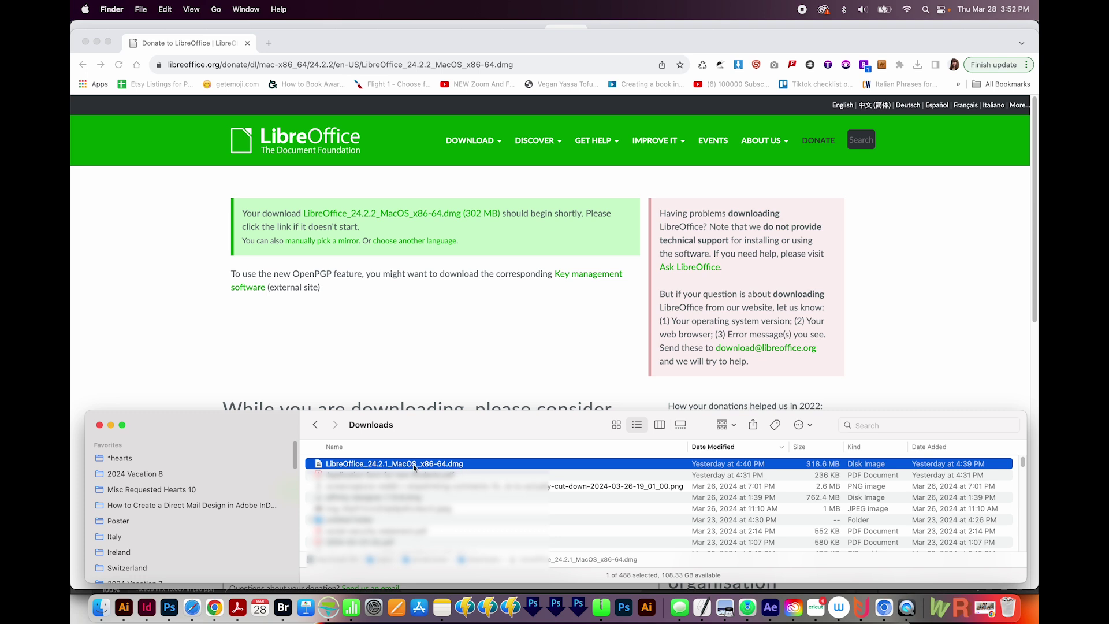
Install LibreOffice by copying it from the downloaded disk image into Applications.
{"action": "double_click", "coordinate": [347, 465]}
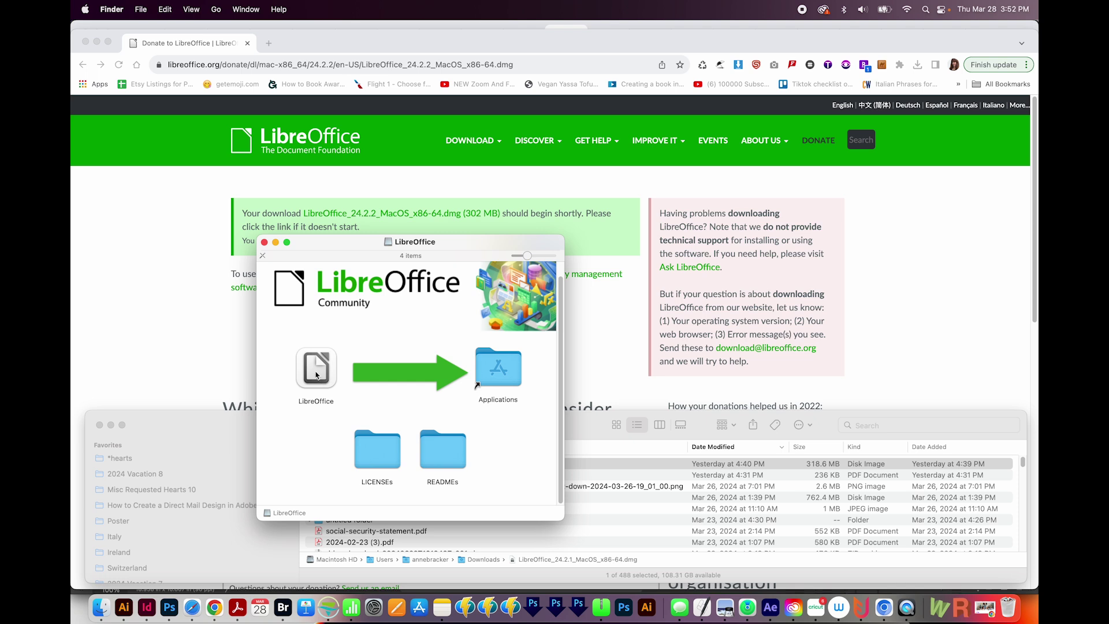
{"action": "left_click_drag", "start_coordinate": [311, 380], "coordinate": [511, 373]}
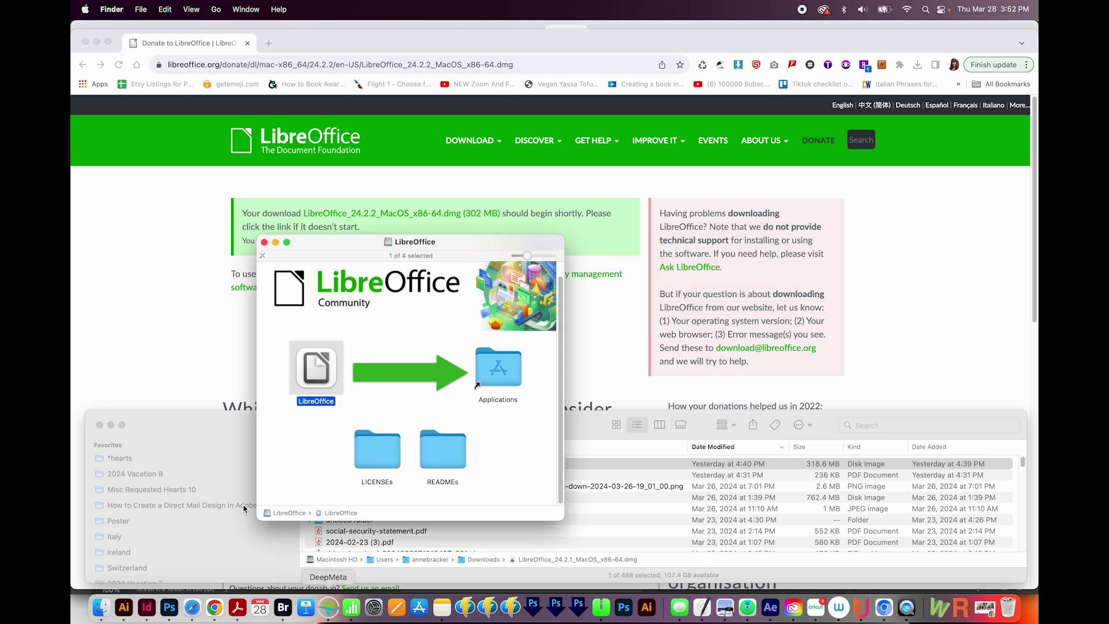
{"action": "left_click", "coordinate": [212, 433]}
Launch LibreOffice from the Applications folder and bring up its Open File dialog.
{"action": "key", "text": "super+shift+a"}
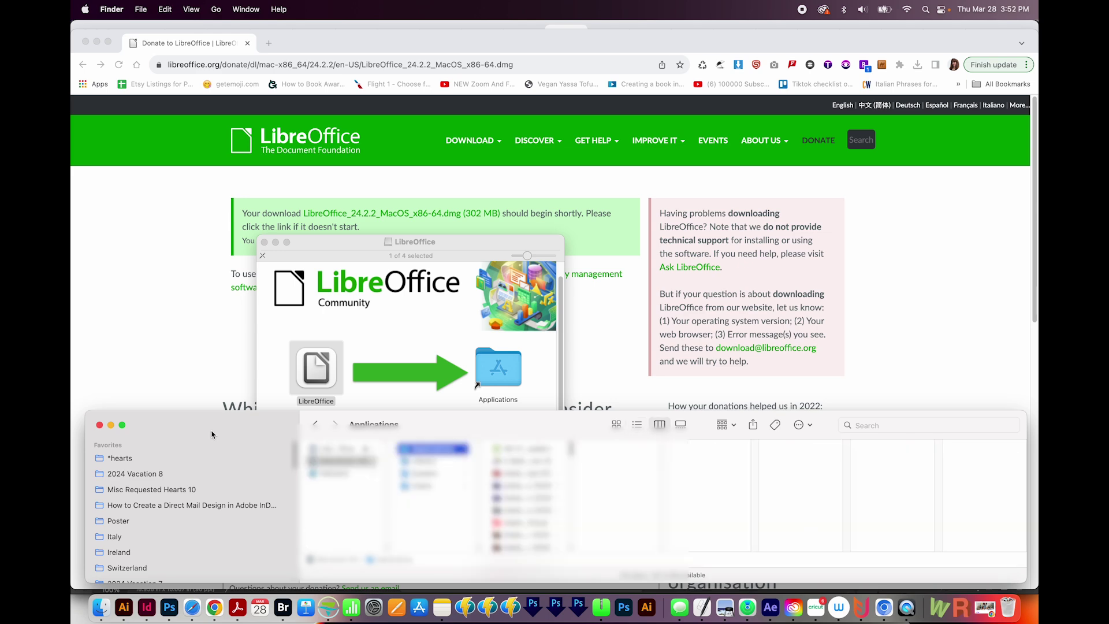
{"action": "key", "text": "super+3"}
{"action": "left_click_drag", "start_coordinate": [212, 433], "coordinate": [225, 352]}
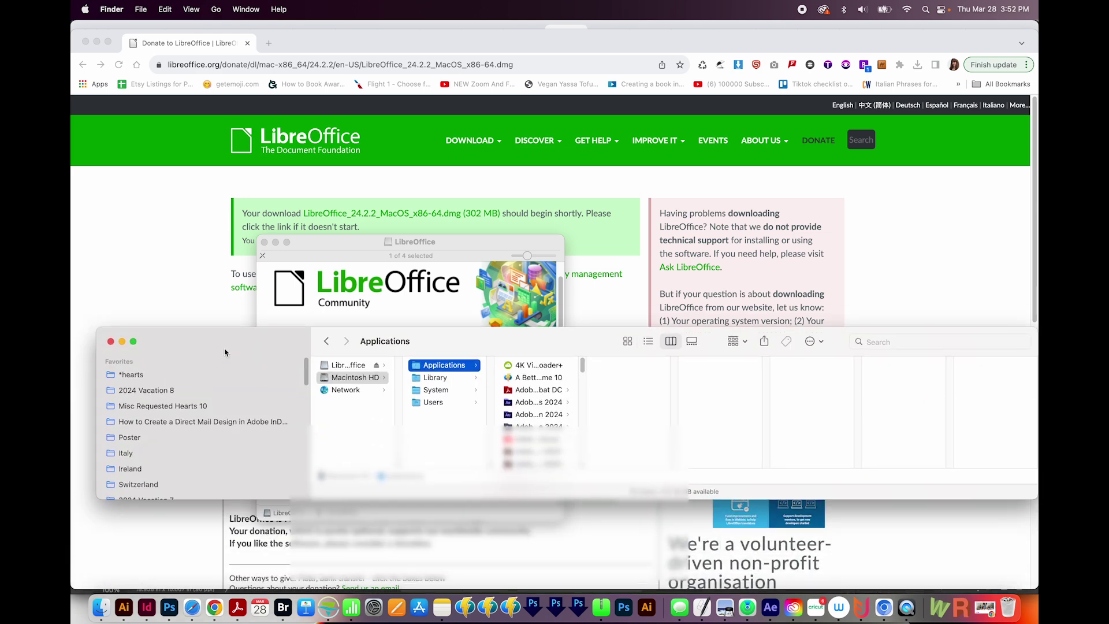
{"action": "type", "text": "mail"}
{"action": "key", "text": "Up"}
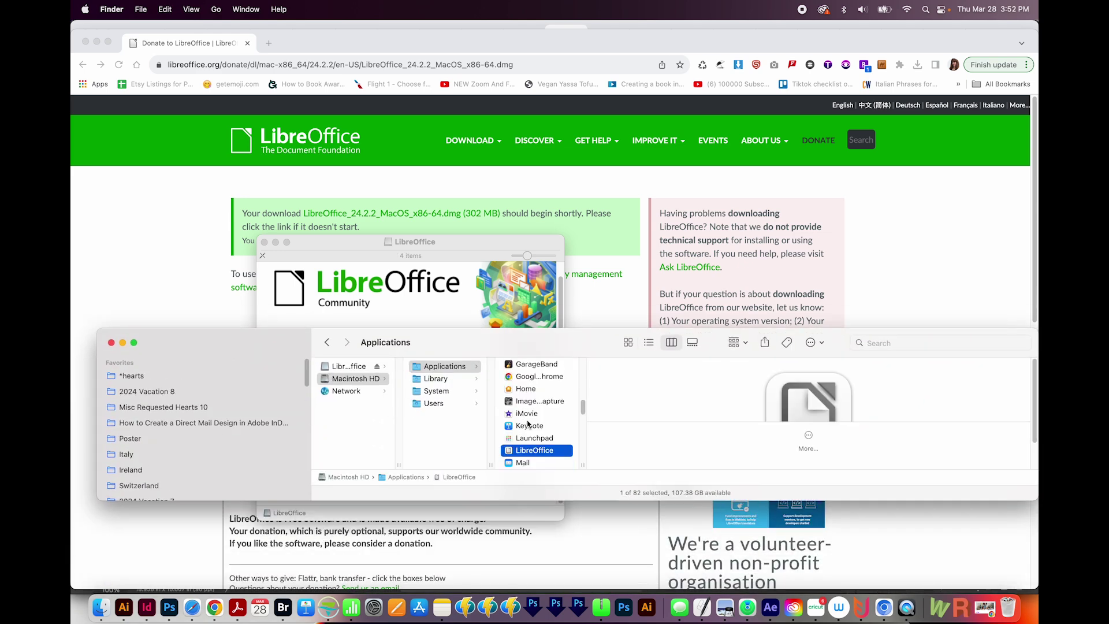
{"action": "left_click", "coordinate": [526, 454]}
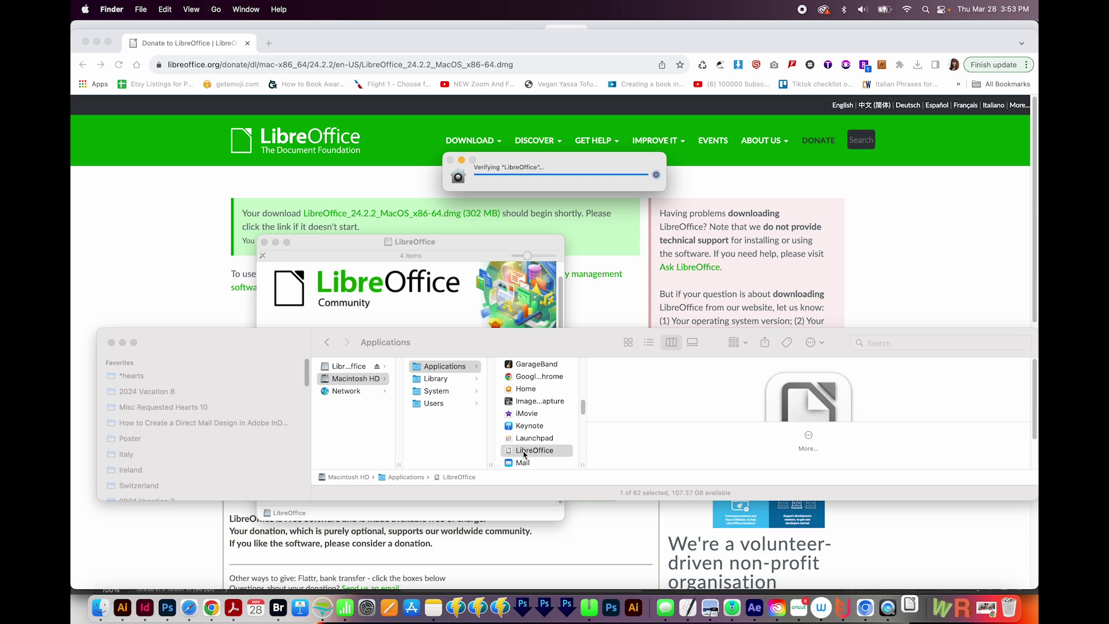
{"action": "left_click", "coordinate": [158, 103]}
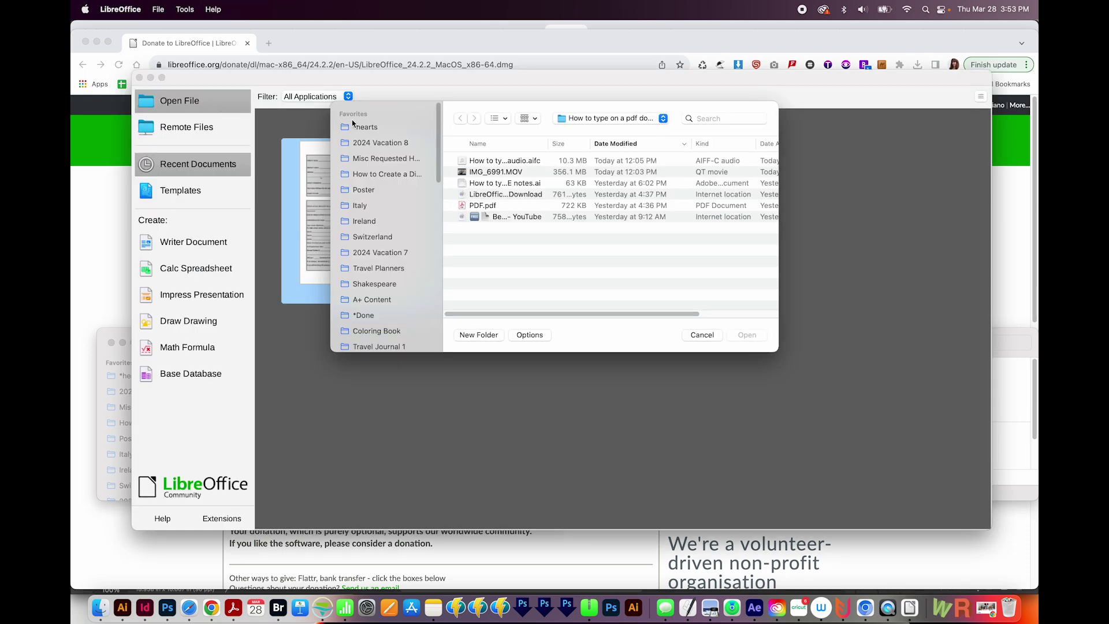
Open PDF.pdf so the scholarship form loads for editing in Draw.
{"action": "left_click", "coordinate": [496, 207]}
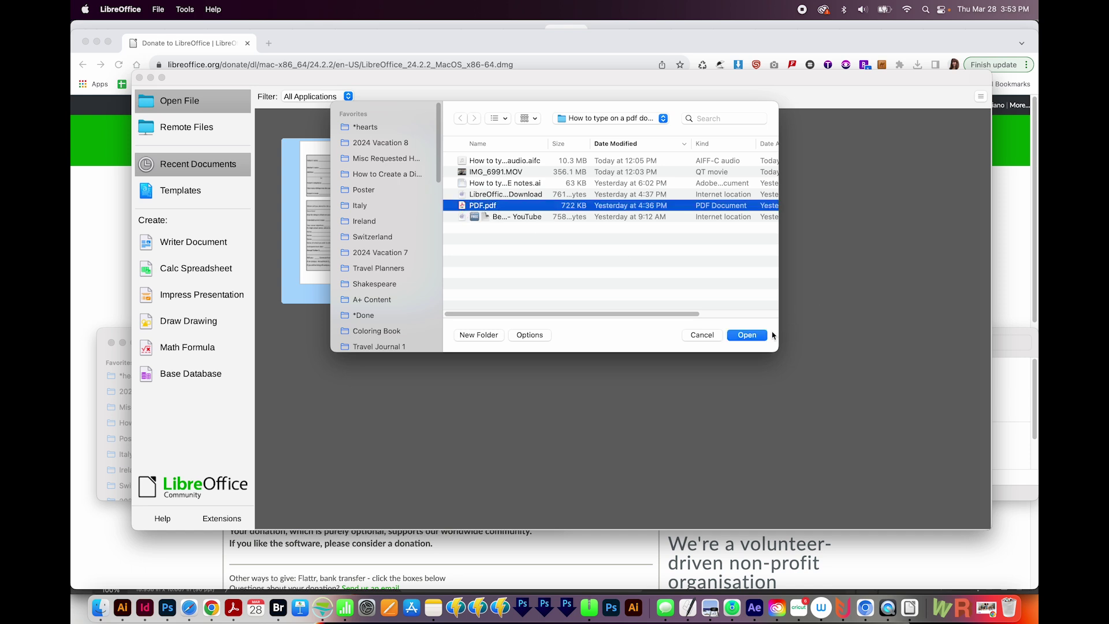
{"action": "left_click", "coordinate": [751, 335]}
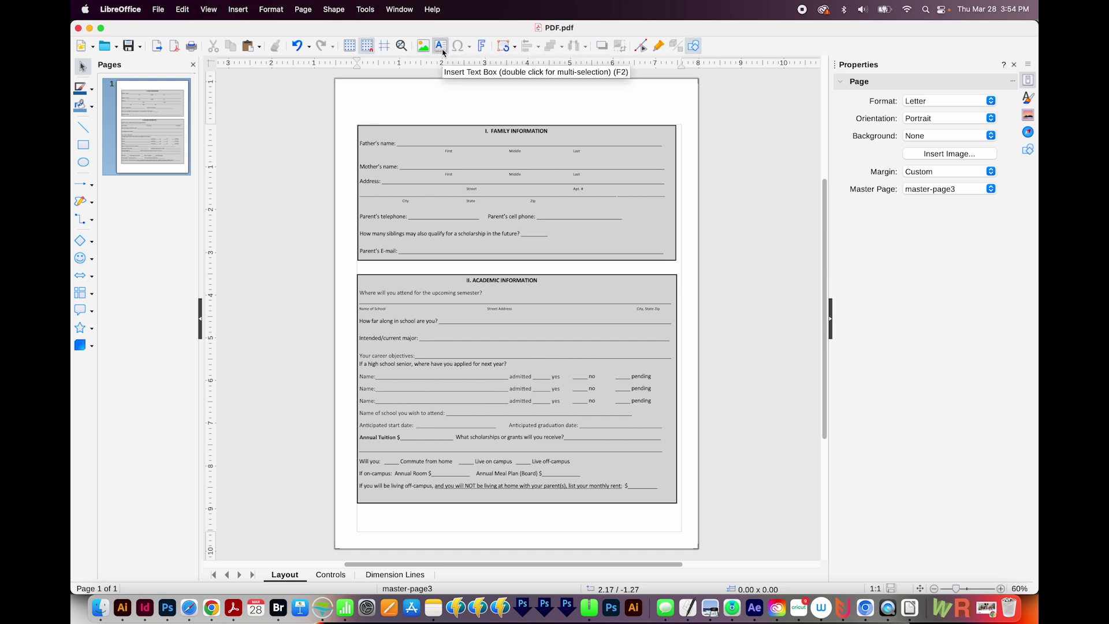
{"action": "left_click", "coordinate": [442, 50]}
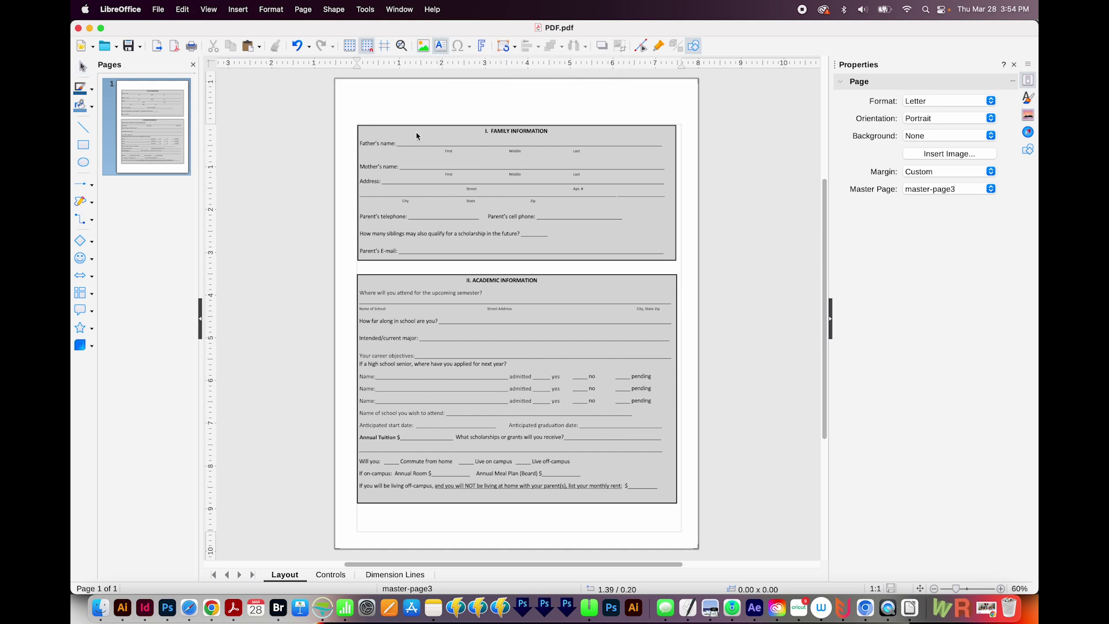
Add an 11 pt text box reading ANNE on the Father's name line above First.
{"action": "left_click_drag", "start_coordinate": [411, 130], "coordinate": [490, 147]}
{"action": "type", "text": "ANNE"}
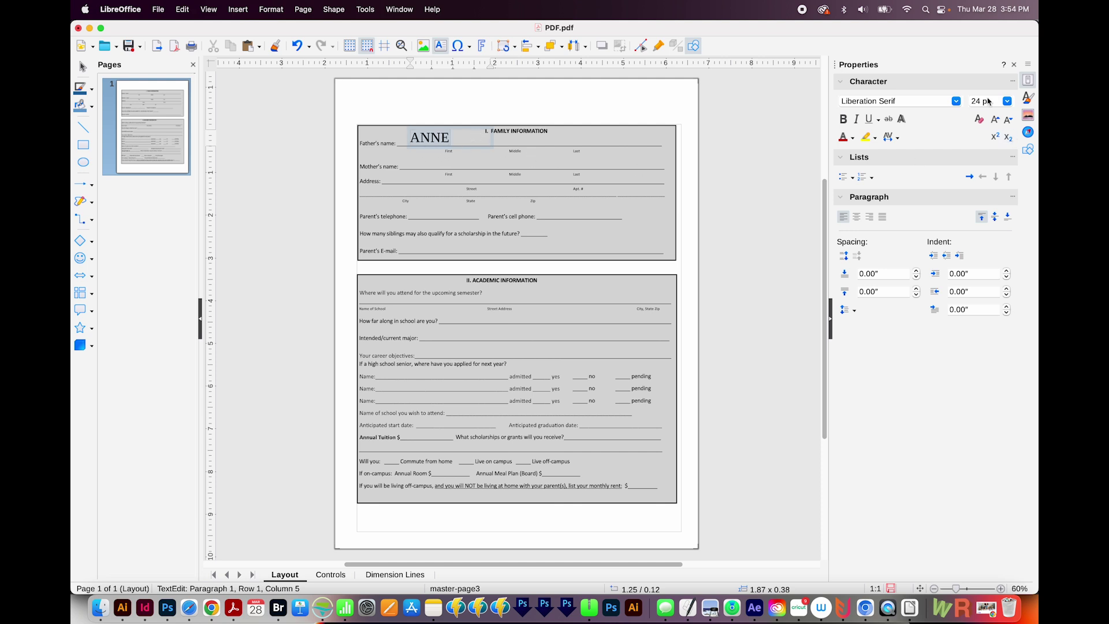
{"action": "left_click", "coordinate": [1008, 102]}
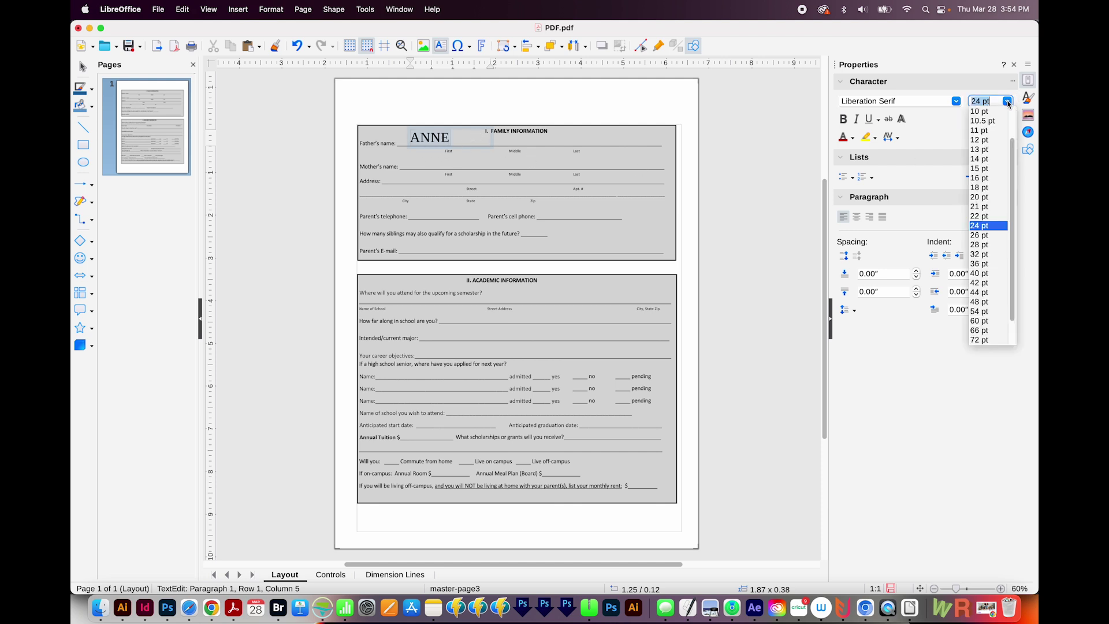
{"action": "left_click", "coordinate": [995, 135]}
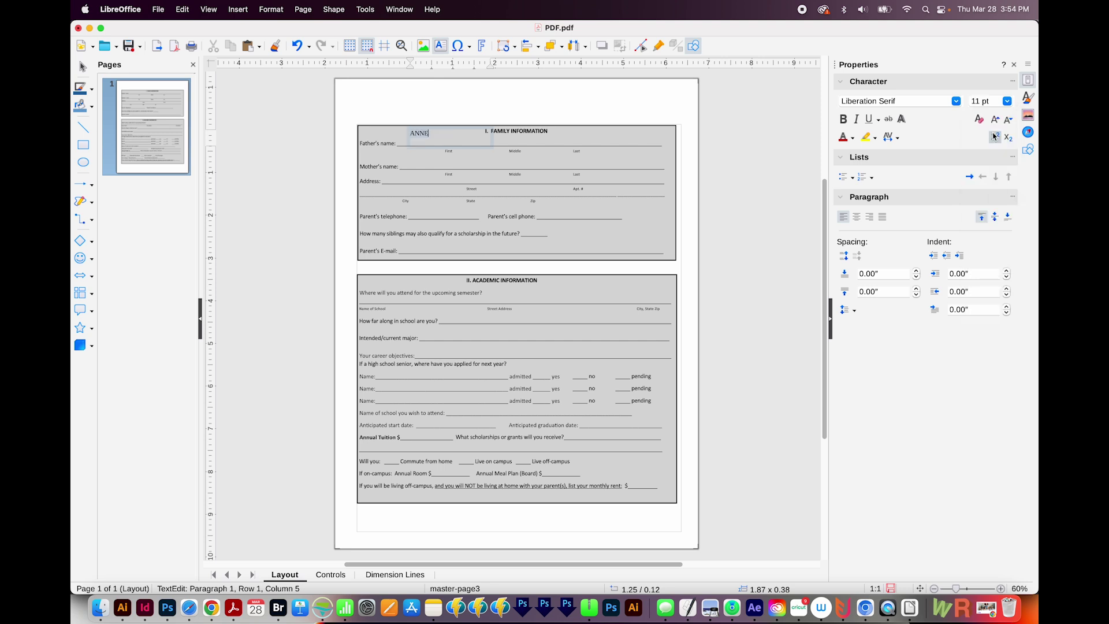
{"action": "left_click_drag", "start_coordinate": [420, 131], "coordinate": [455, 148]}
{"action": "left_click", "coordinate": [393, 131]}
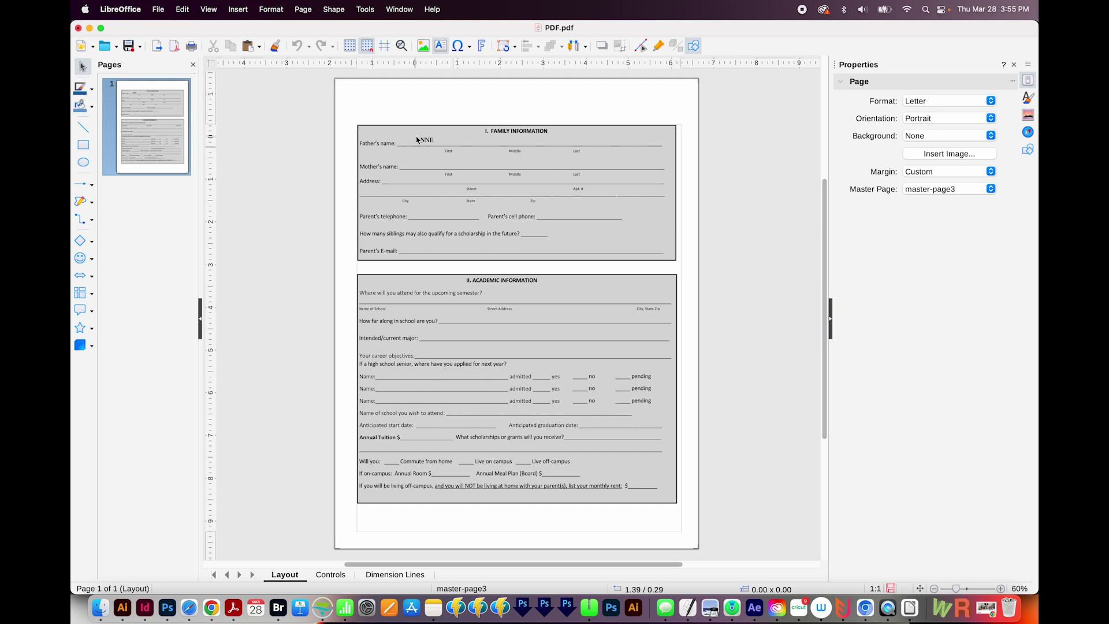
Nudge the ANNE text box right so it sits just above the First label.
{"action": "left_click", "coordinate": [419, 140]}
{"action": "left_click", "coordinate": [428, 143]}
{"action": "left_click_drag", "start_coordinate": [429, 143], "coordinate": [447, 139]}
{"action": "key", "text": "Right"}
{"action": "key", "text": "Right"}
{"action": "key", "text": "Right"}
{"action": "key", "text": "Right"}
{"action": "key", "text": "Right"}
{"action": "key", "text": "Right"}
{"action": "key", "text": "Right"}
{"action": "key", "text": "Right"}
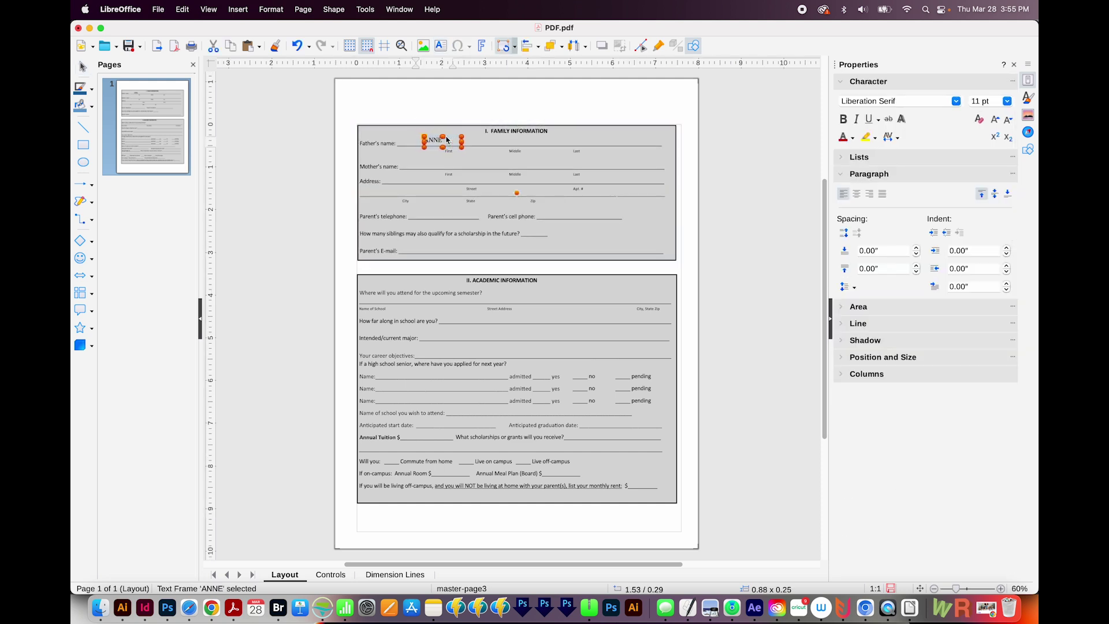
{"action": "key", "text": "Right"}
{"action": "key", "text": "Right"}
{"action": "key", "text": "Right"}
{"action": "key", "text": "Right"}
{"action": "key", "text": "Right"}
{"action": "key", "text": "Right"}
{"action": "key", "text": "Right"}
{"action": "key", "text": "Right"}
{"action": "key", "text": "Right"}
{"action": "key", "text": "Right"}
{"action": "key", "text": "Right"}
{"action": "key", "text": "Right"}
{"action": "key", "text": "Right"}
{"action": "key", "text": "Right"}
{"action": "key", "text": "Right"}
{"action": "key", "text": "Right"}
{"action": "key", "text": "Right"}
{"action": "key", "text": "Right"}
{"action": "key", "text": "Right"}
{"action": "key", "text": "Right"}
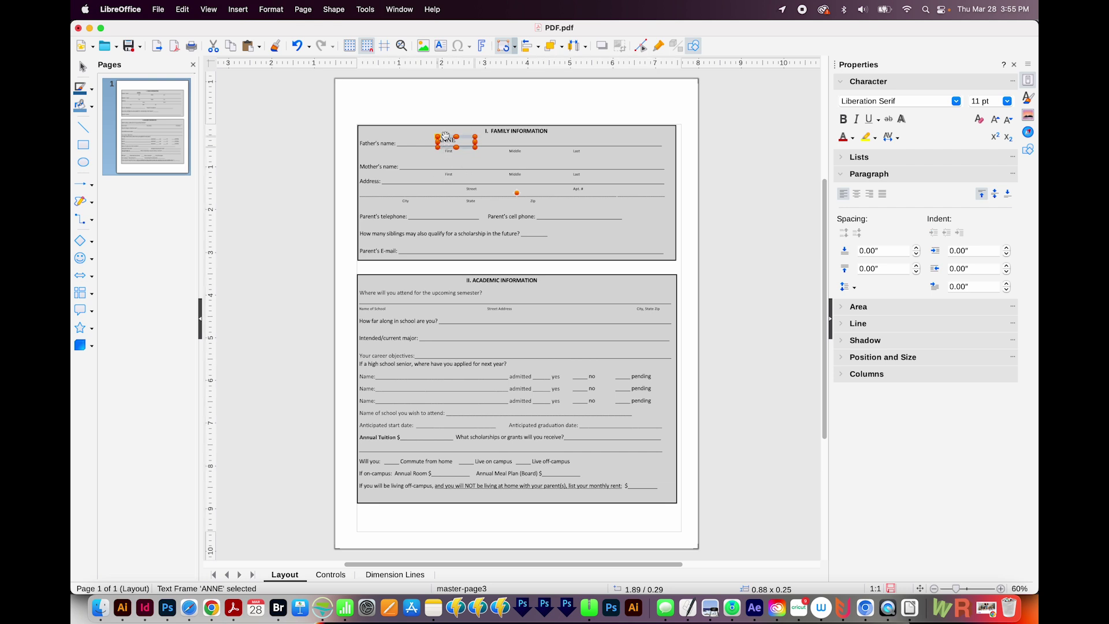
{"action": "left_click", "coordinate": [452, 140]}
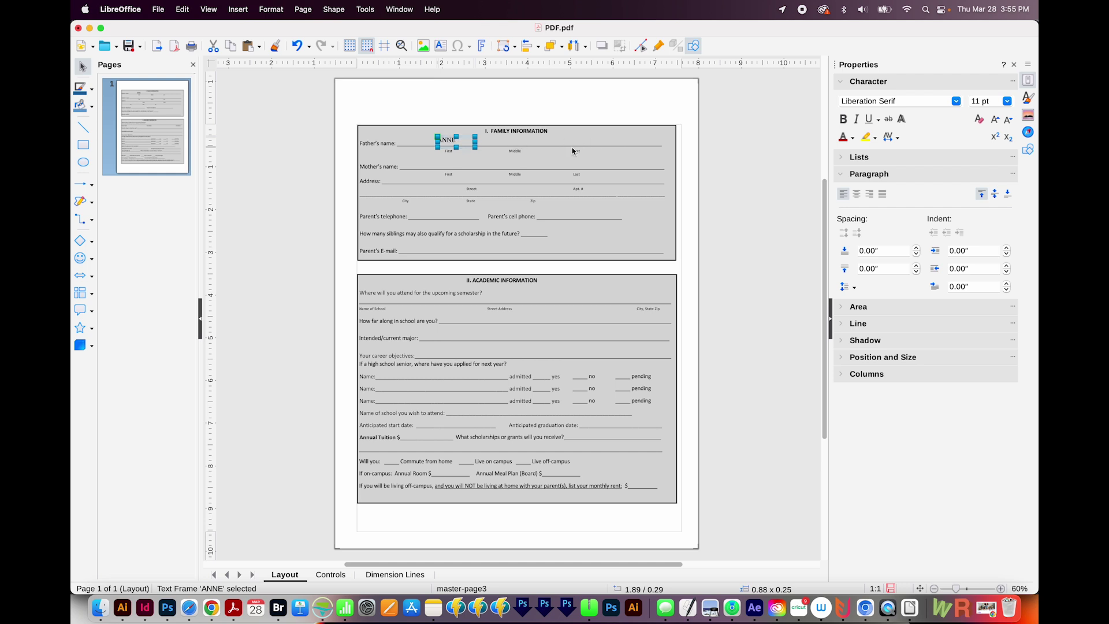
Copy and paste the ANNE text box to make a duplicate.
{"action": "key", "text": "super+c"}
{"action": "key", "text": "Escape"}
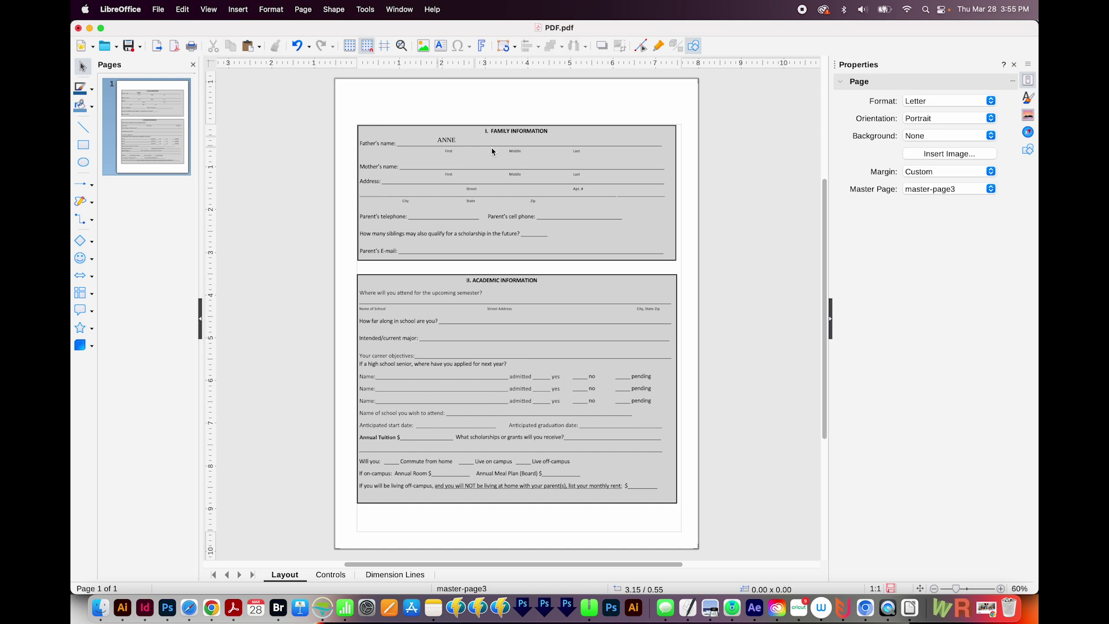
{"action": "key", "text": "super+v"}
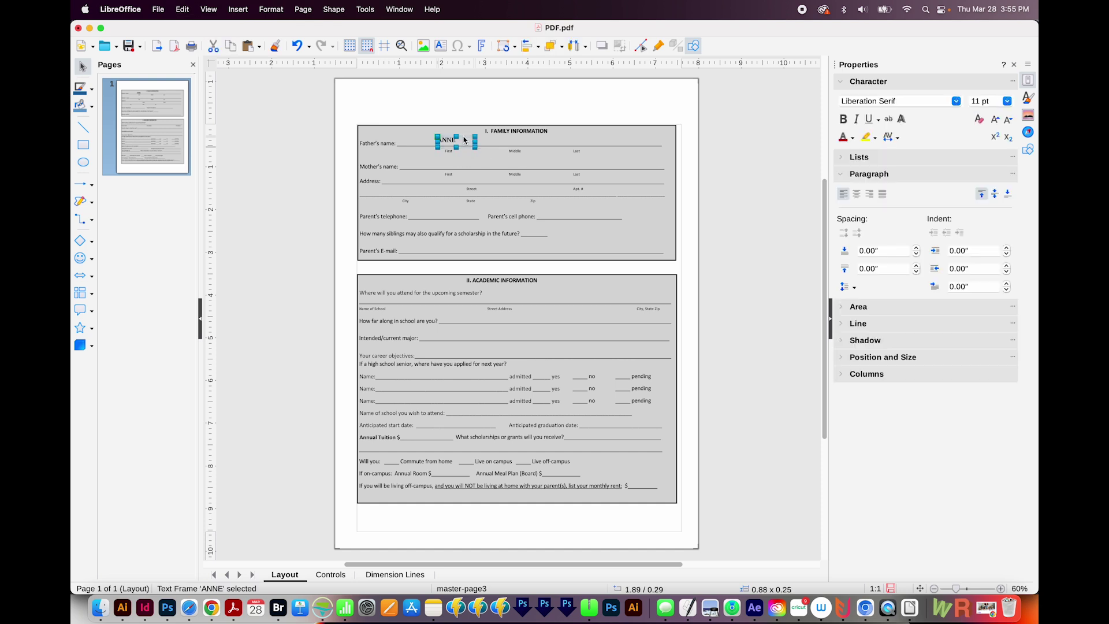
Move the duplicate above Middle and change its text to Mizumi.
{"action": "left_click_drag", "start_coordinate": [465, 139], "coordinate": [527, 139]}
{"action": "double_click", "coordinate": [527, 139]}
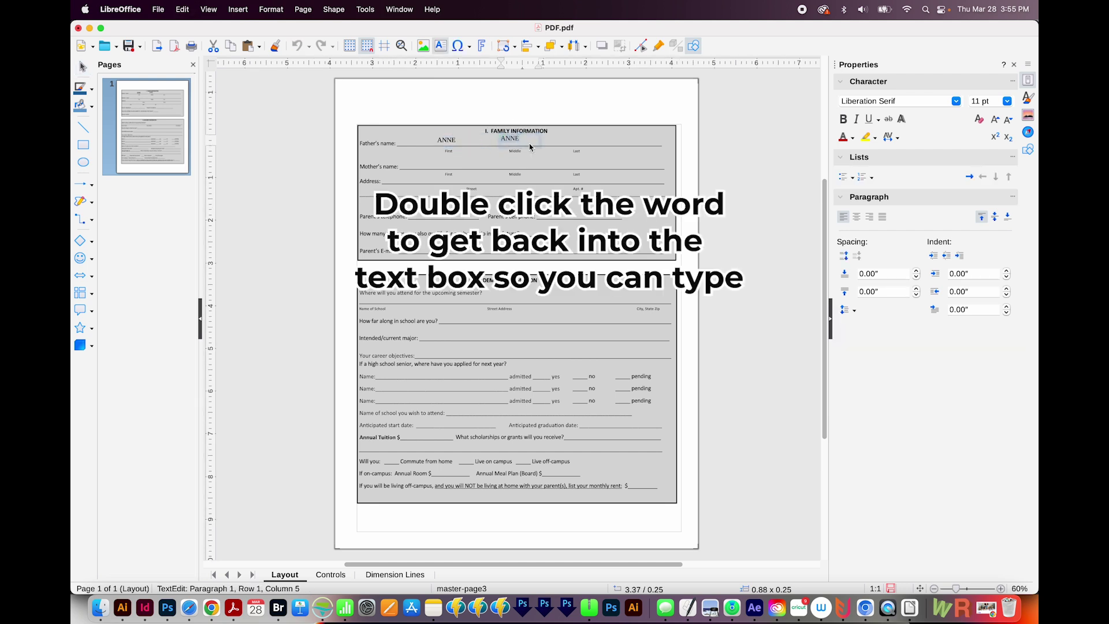
{"action": "left_click", "coordinate": [523, 140]}
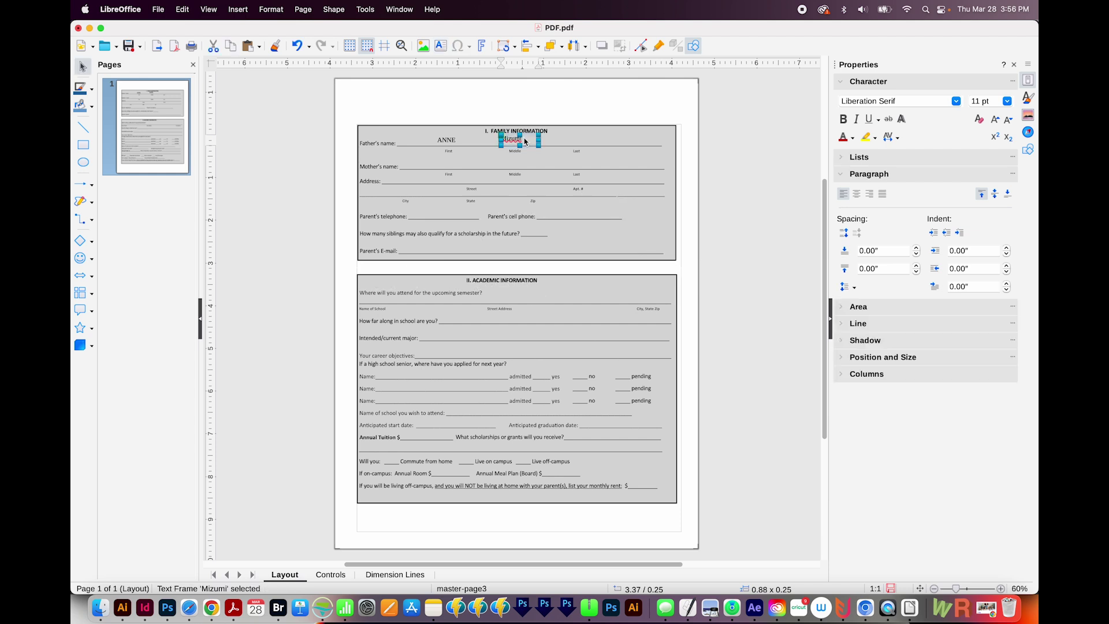
Copy the Mizumi box above Last and change its text to Larkina.
{"action": "double_click", "coordinate": [507, 137]}
{"action": "left_click_drag", "start_coordinate": [507, 136], "coordinate": [577, 138]}
{"action": "double_click", "coordinate": [578, 140]}
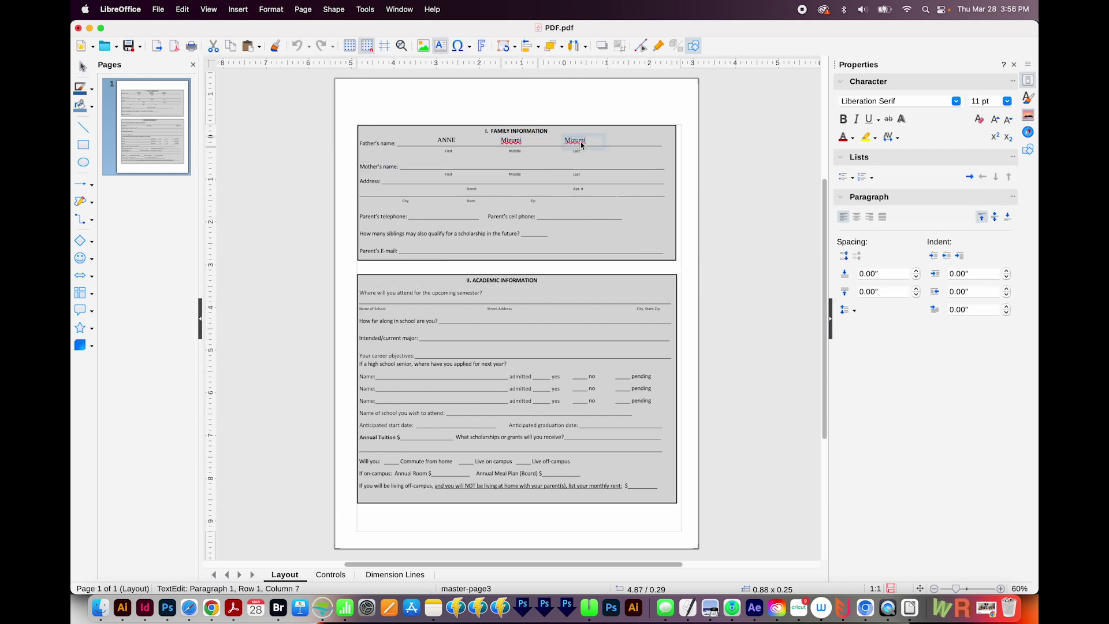
{"action": "type", "text": "Lari"}
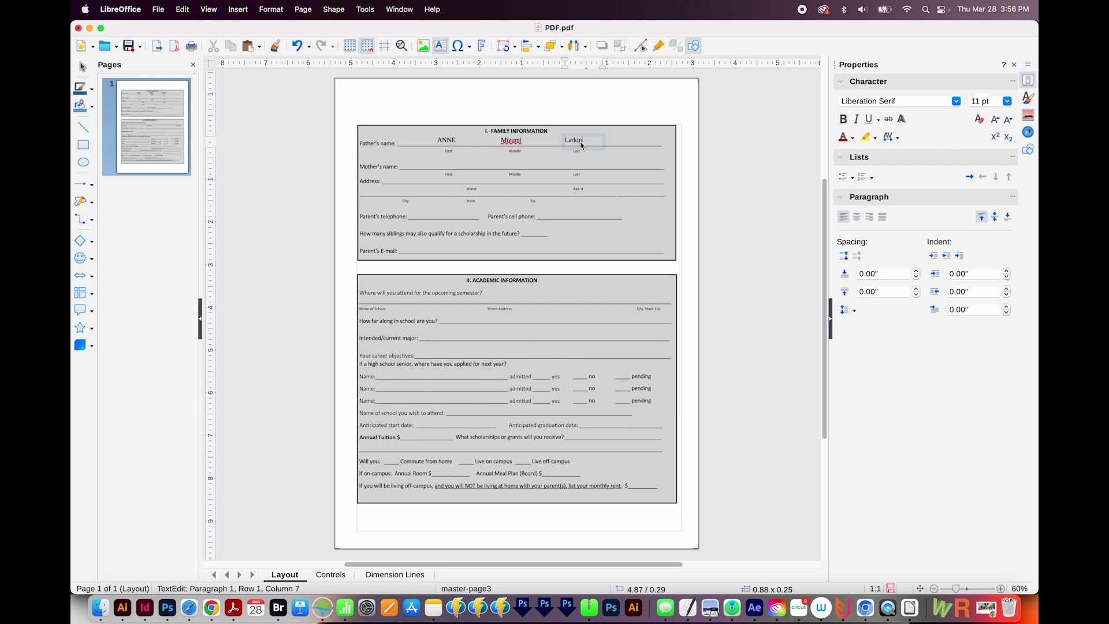
{"action": "type", "text": "ina"}
{"action": "left_click", "coordinate": [444, 140]}
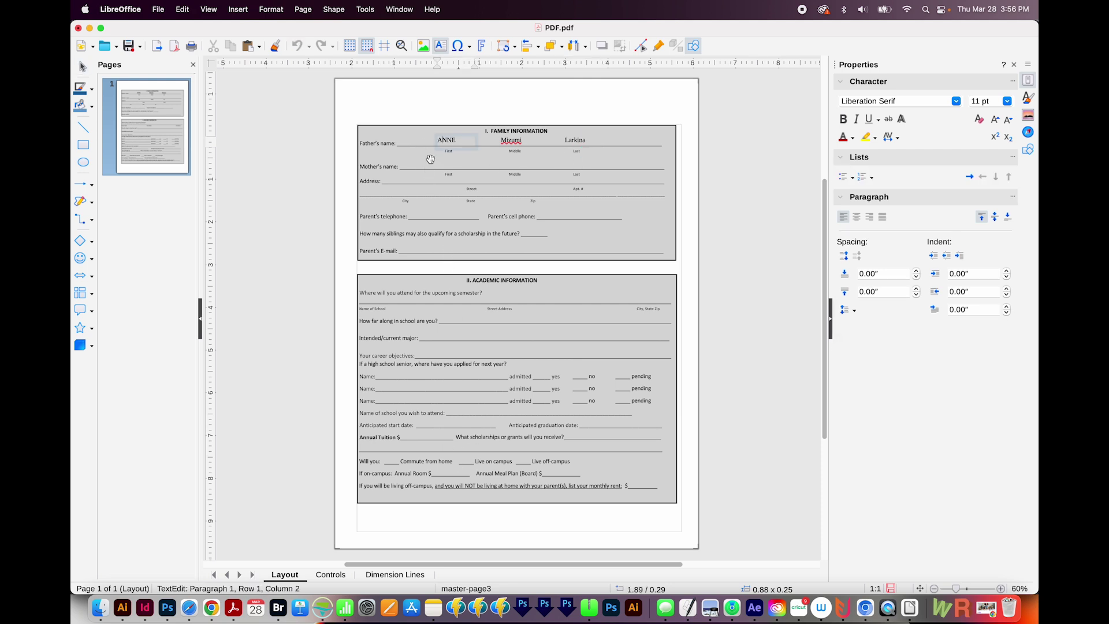
Retype the first name ANNE as Anne in mixed case.
{"action": "double_click", "coordinate": [449, 141]}
{"action": "key", "text": "BackSpace"}
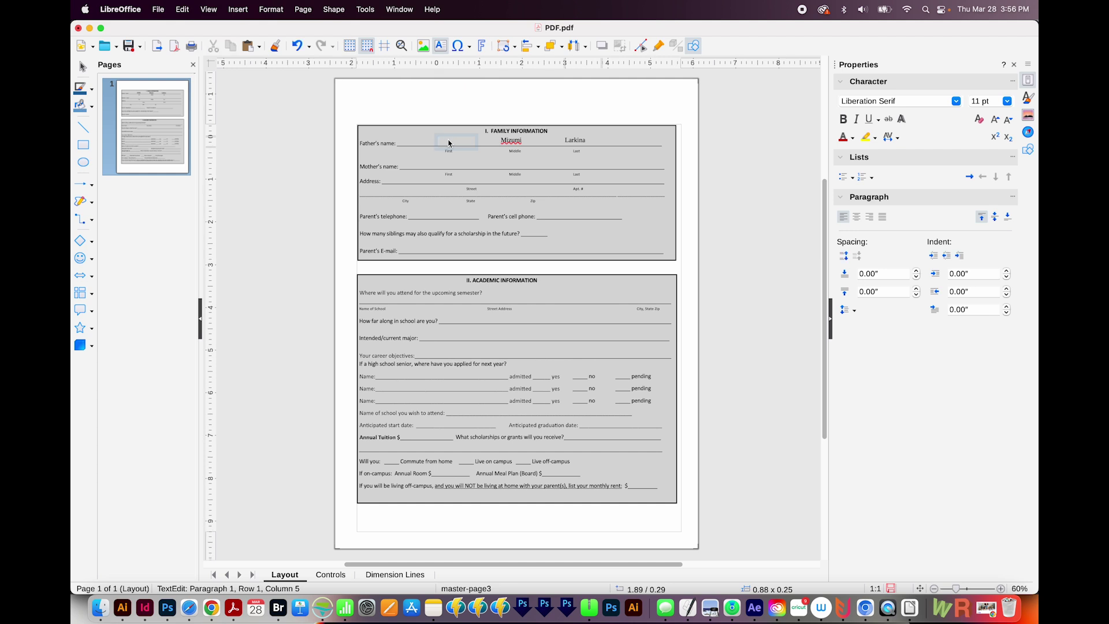
{"action": "type", "text": "Anne"}
{"action": "left_click", "coordinate": [478, 118]}
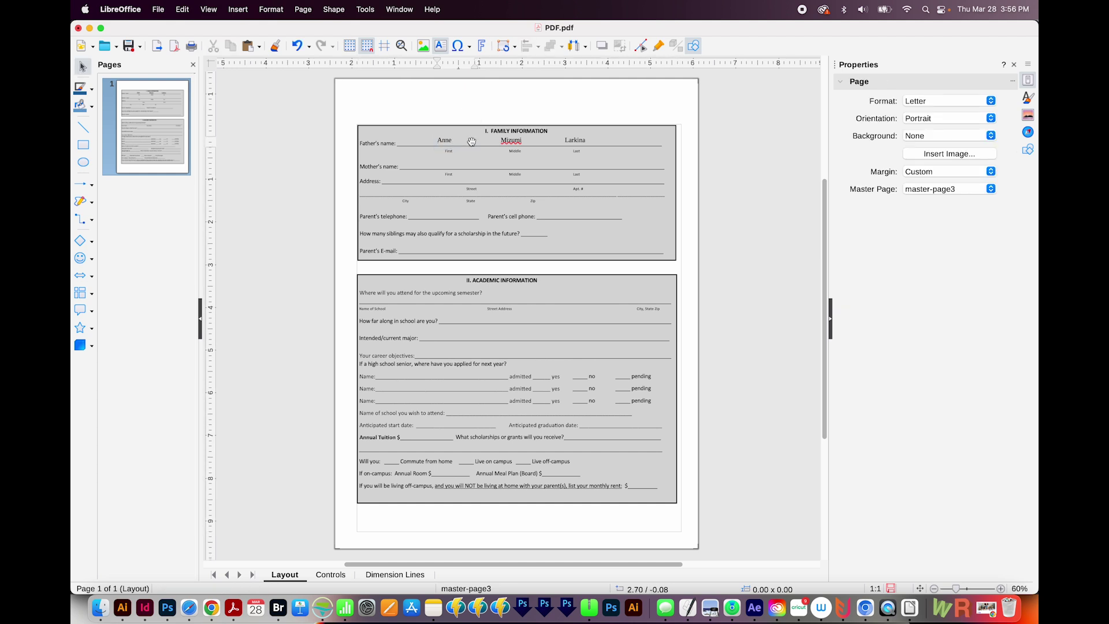
{"action": "left_click", "coordinate": [422, 46]}
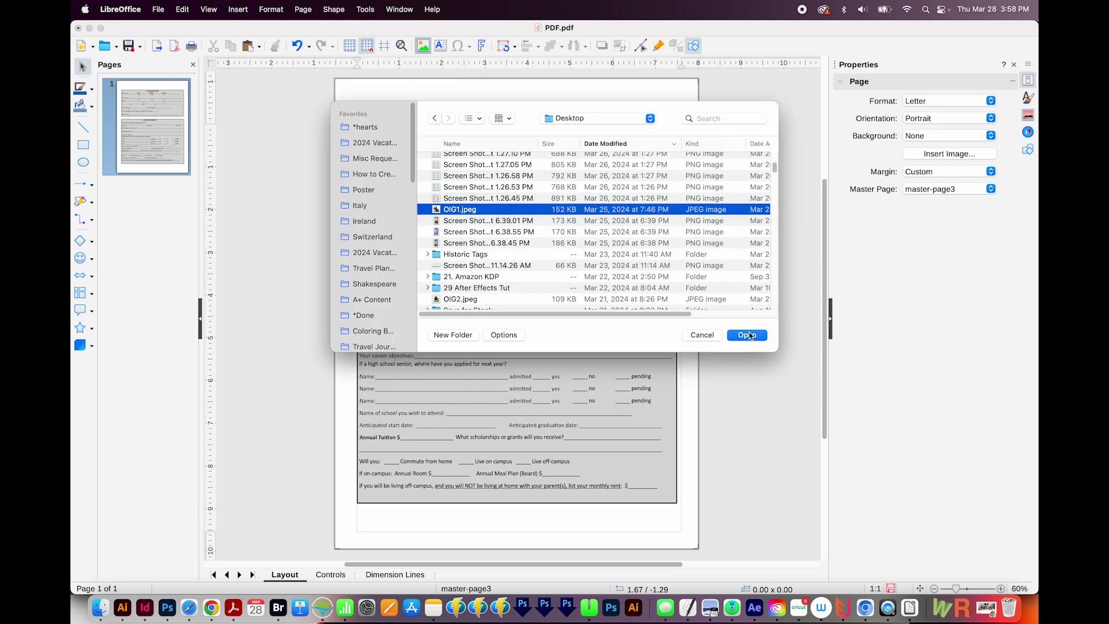
{"action": "left_click", "coordinate": [748, 335]}
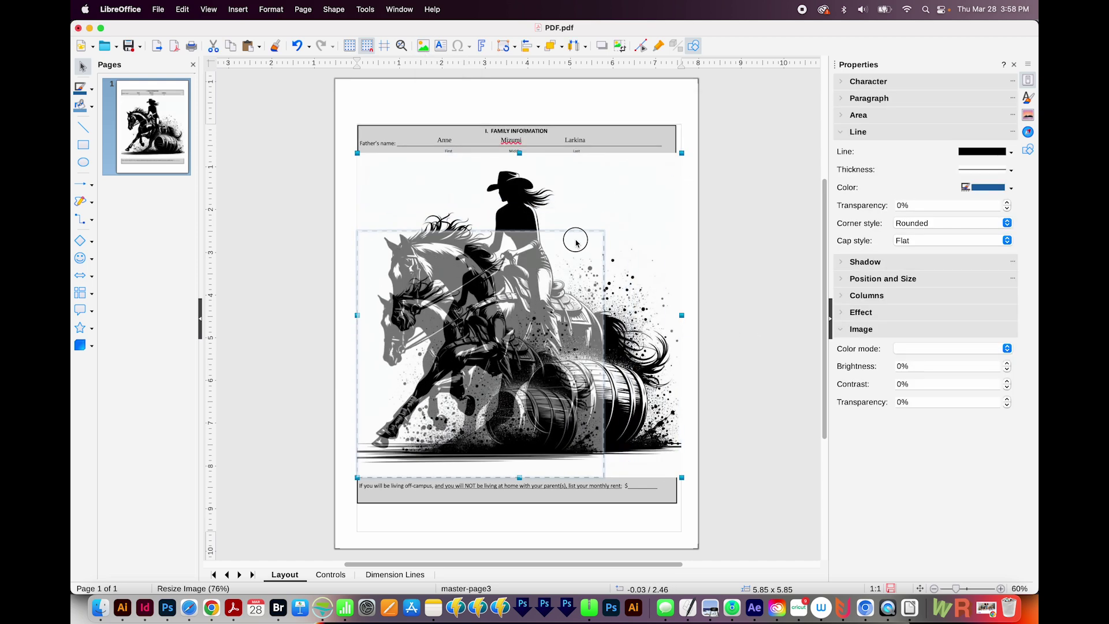
{"action": "left_click_drag", "start_coordinate": [576, 243], "coordinate": [471, 365]}
{"action": "left_click_drag", "start_coordinate": [393, 462], "coordinate": [600, 287]}
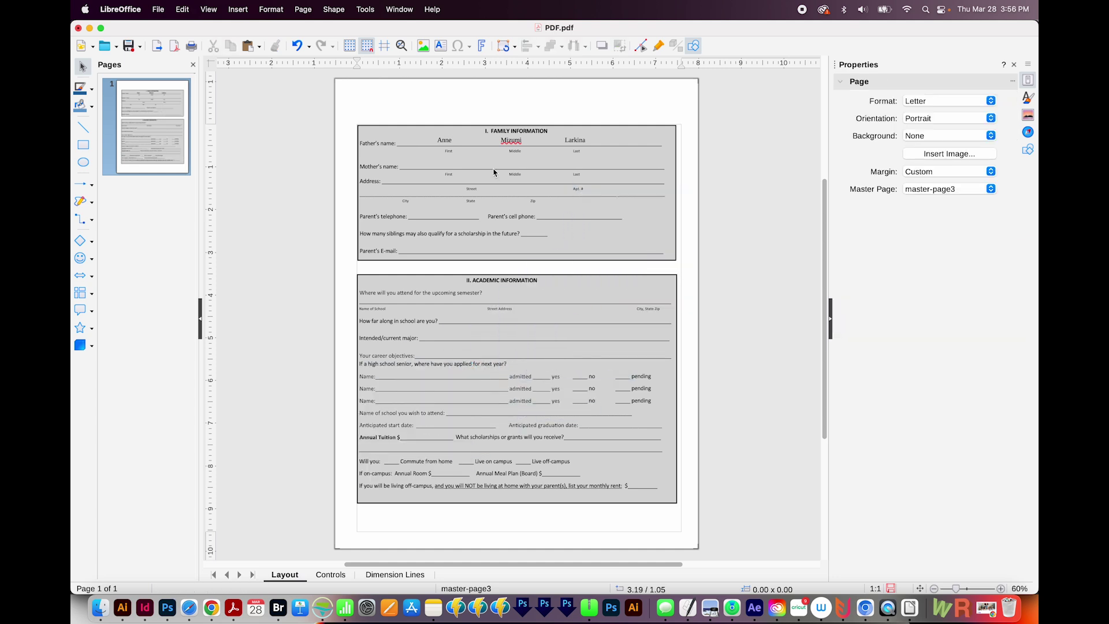
Export the form as a PDF with default options, saved as 'PDF filled'.
{"action": "left_click", "coordinate": [161, 9]}
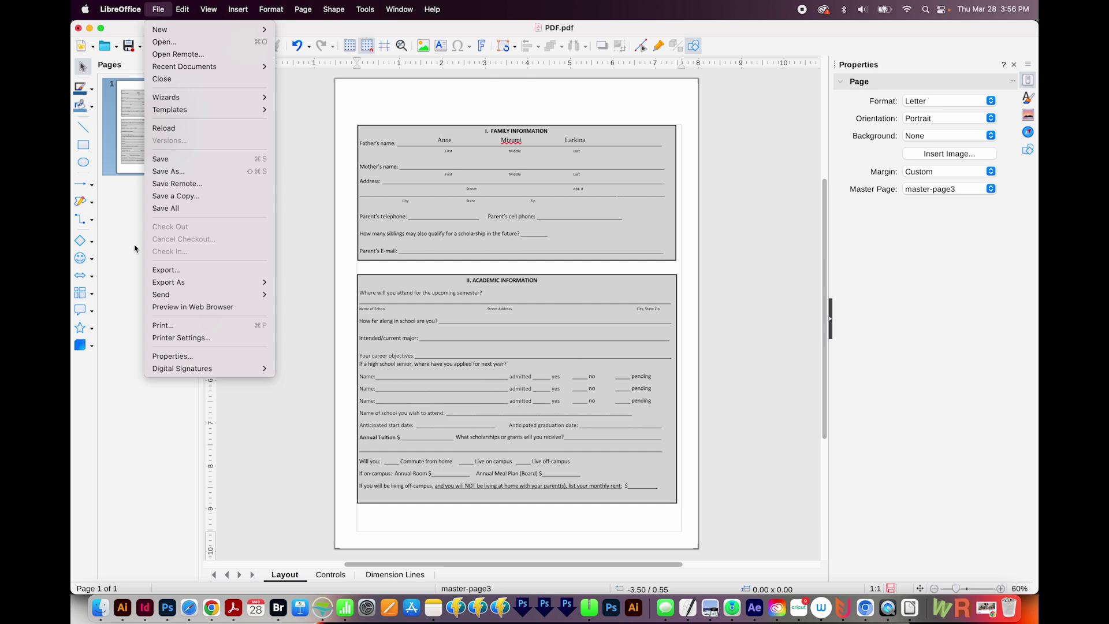
{"action": "mouse_move", "coordinate": [186, 280]}
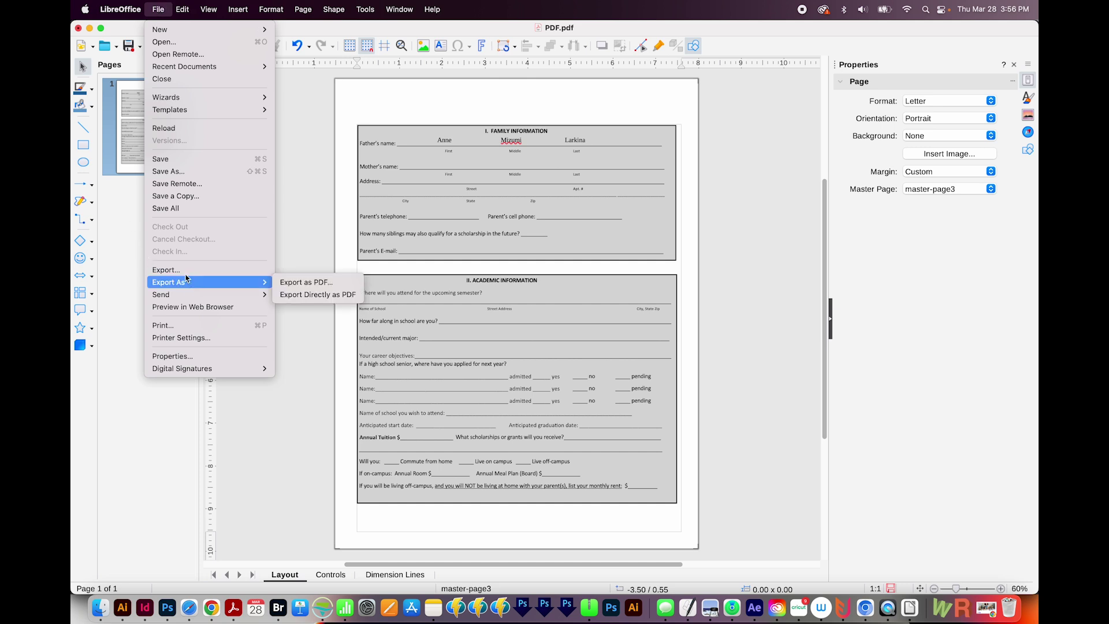
{"action": "left_click", "coordinate": [286, 282]}
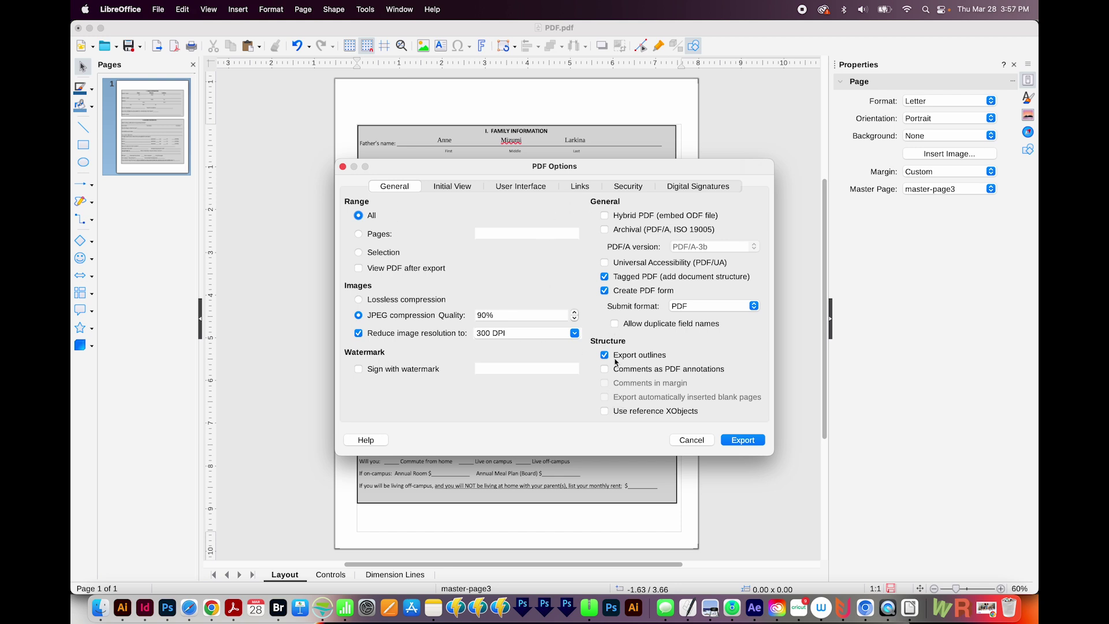
{"action": "left_click", "coordinate": [757, 442]}
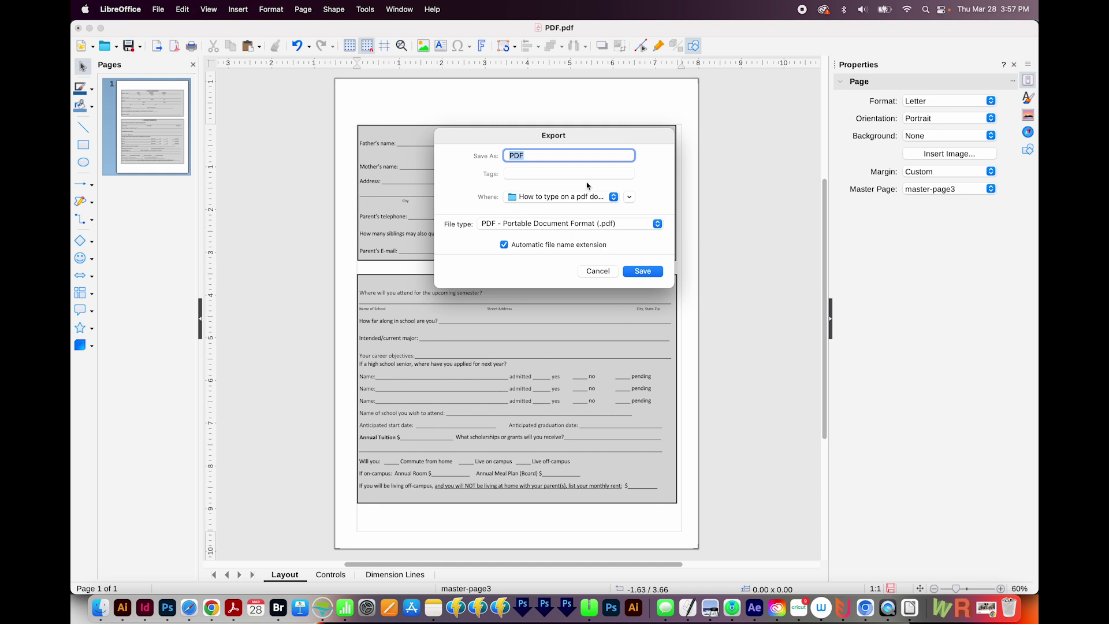
{"action": "left_click", "coordinate": [563, 156]}
{"action": "left_click", "coordinate": [630, 199]}
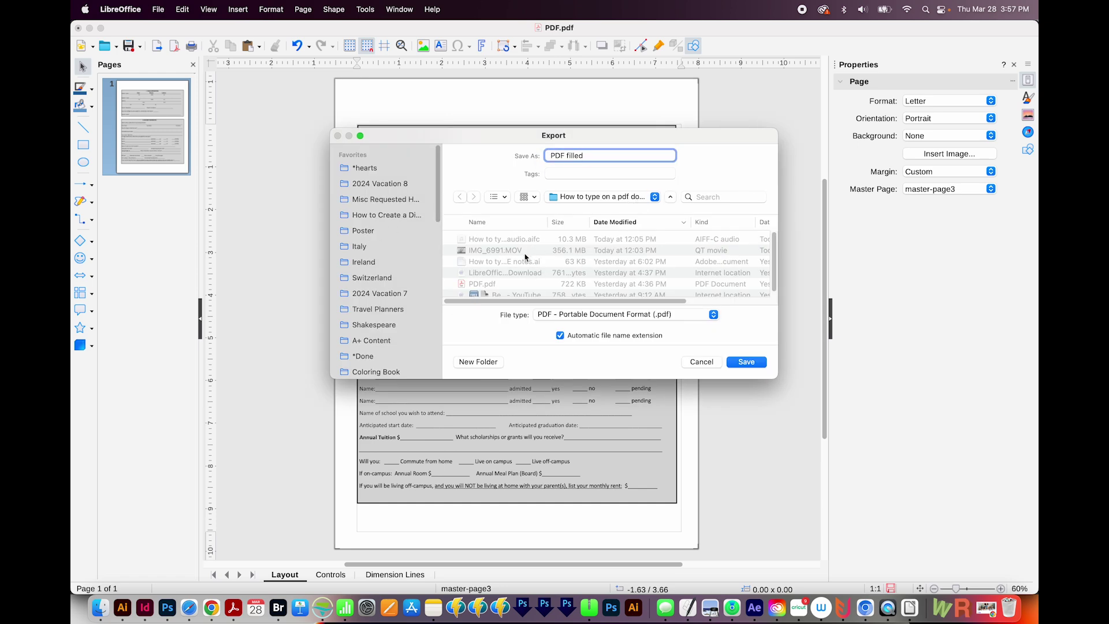
{"action": "left_click", "coordinate": [747, 361]}
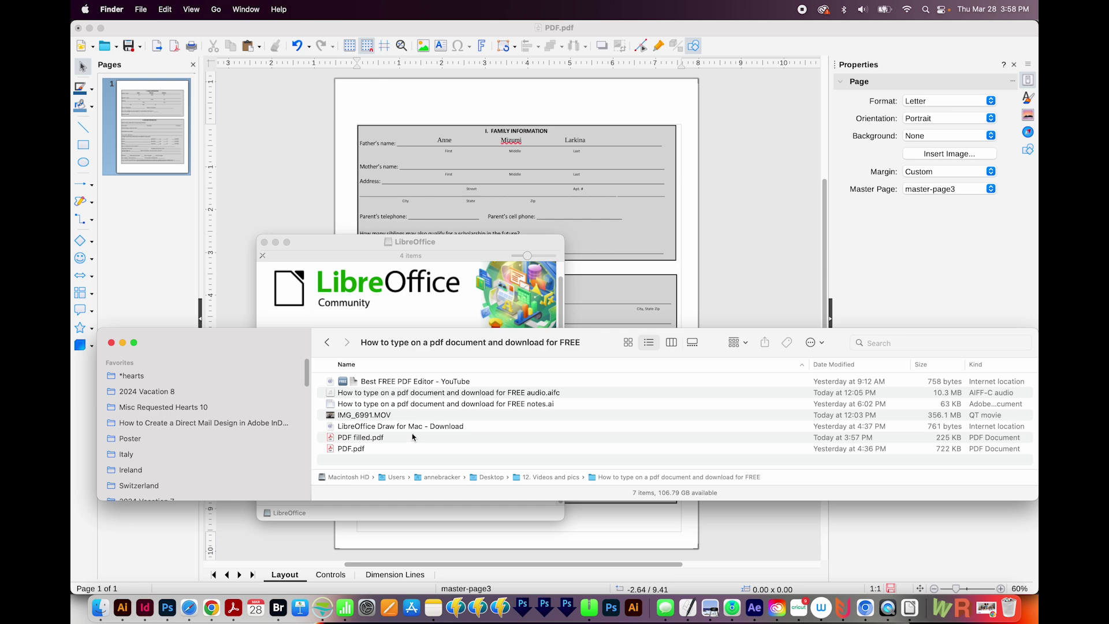
{"action": "left_click", "coordinate": [412, 437]}
{"action": "key", "text": "space"}
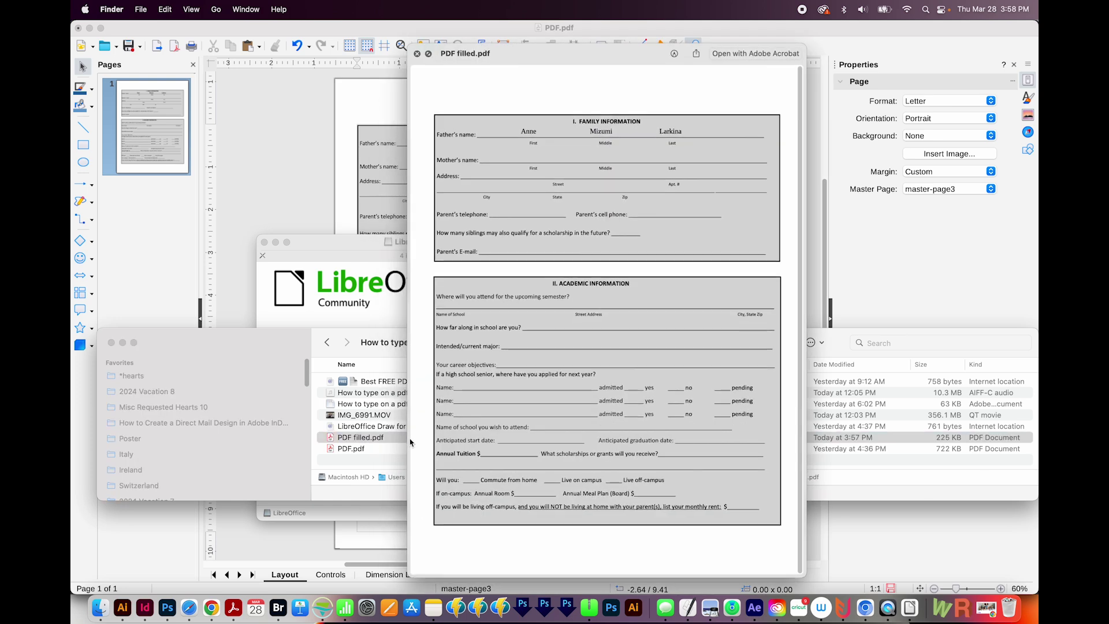
{"action": "left_click_drag", "start_coordinate": [523, 131], "coordinate": [700, 140]}
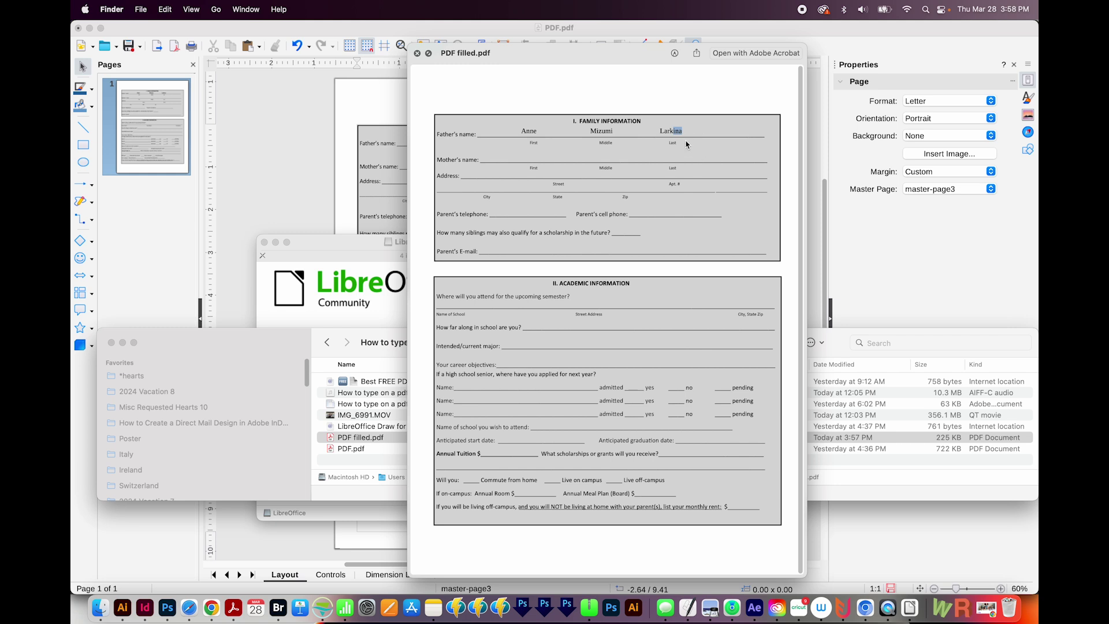
{"action": "left_click_drag", "start_coordinate": [598, 136], "coordinate": [662, 153]}
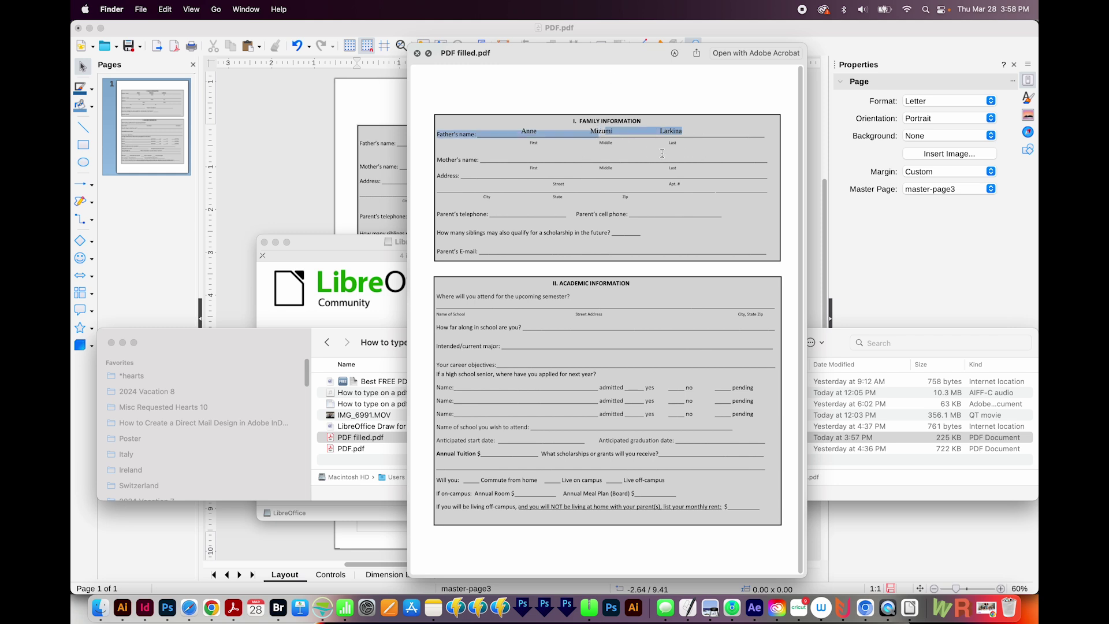
{"action": "left_click", "coordinate": [681, 137]}
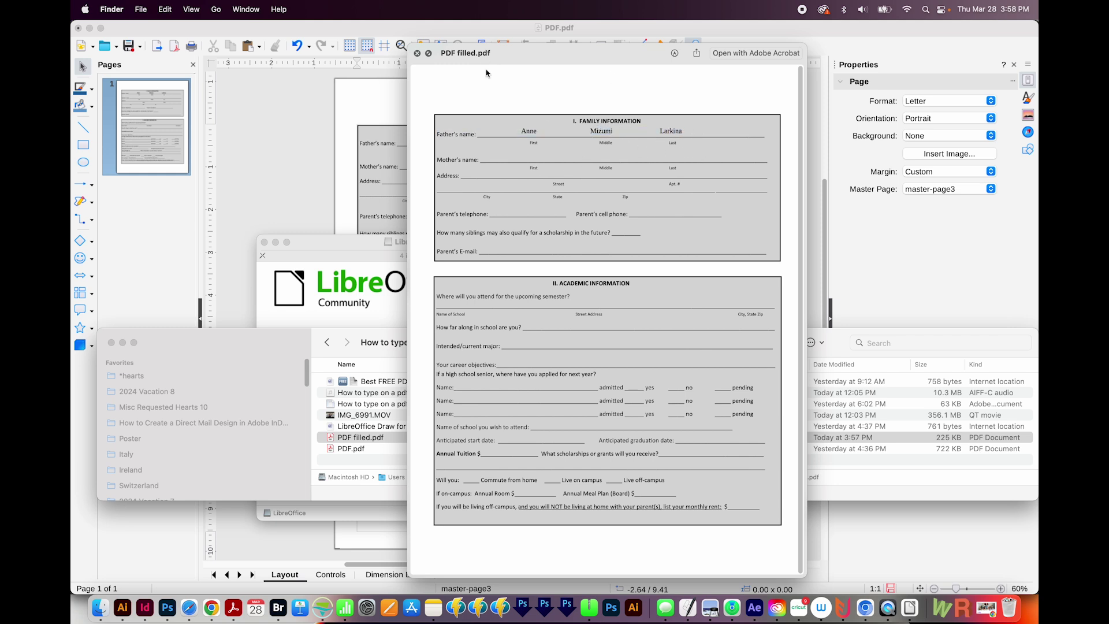